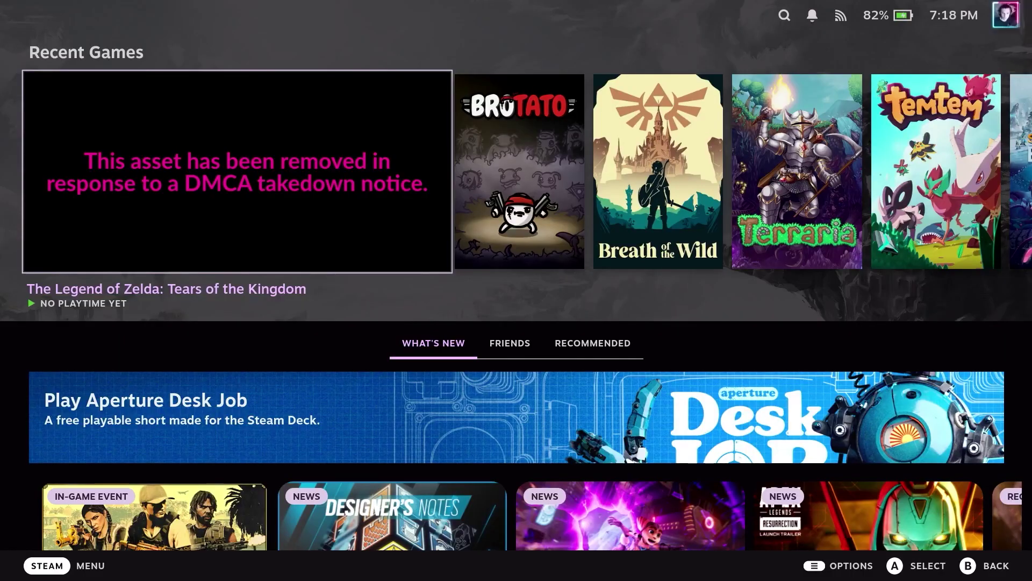
Step: Leave gaming mode and switch the Steam Deck to the desktop through its power options
key("ctrl+1")
key("Down")
key("Down")
key("Down")
key("Down")
key("Down")
key("Down")
key("Down")
key("Return")
key("Down")
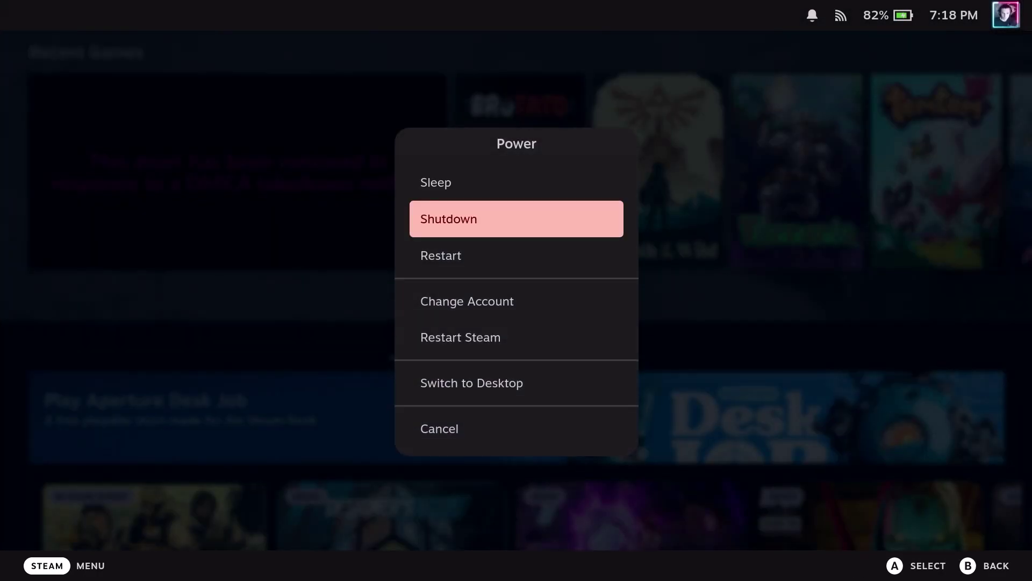
key("Down")
key("Down")
key("Down")
key("Down")
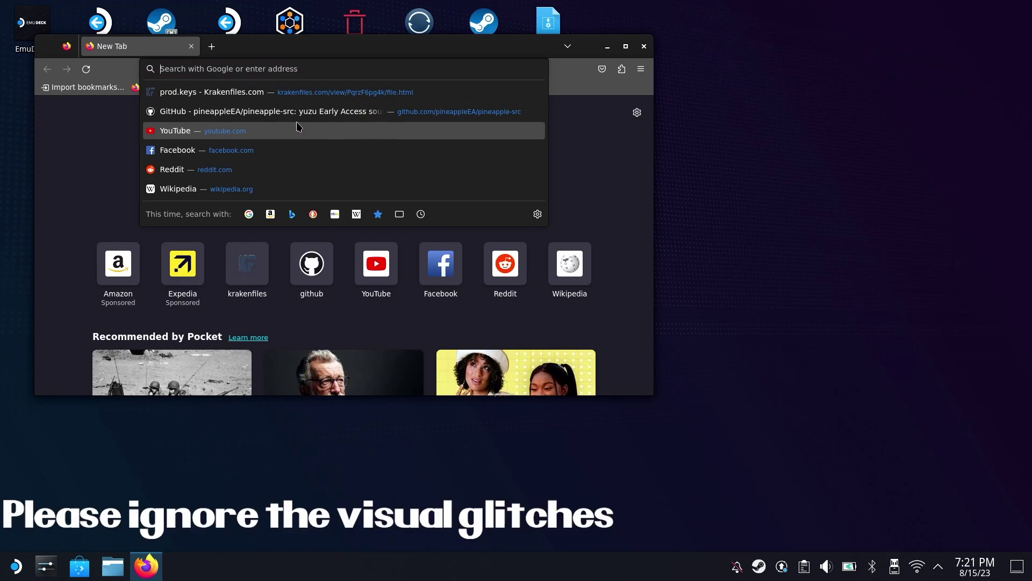
Step: Search the web in Firefox for "github pineapple src"
type("git")
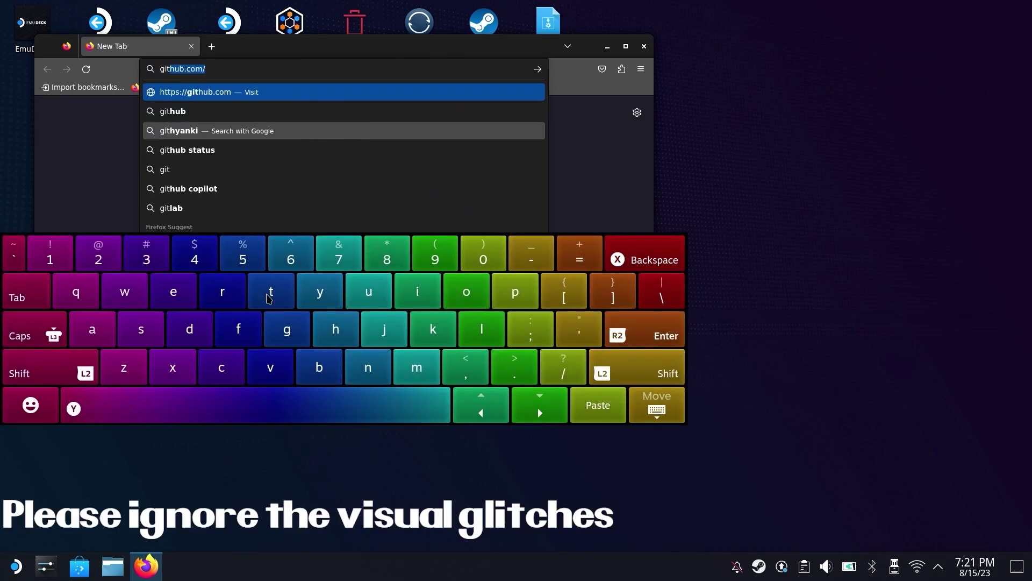
type("hub ")
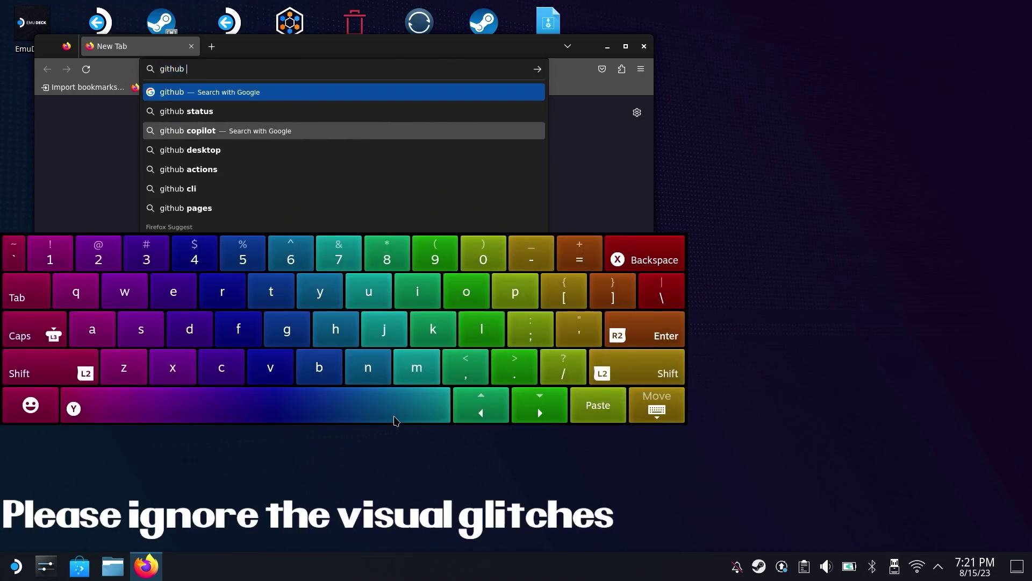
type("pin3")
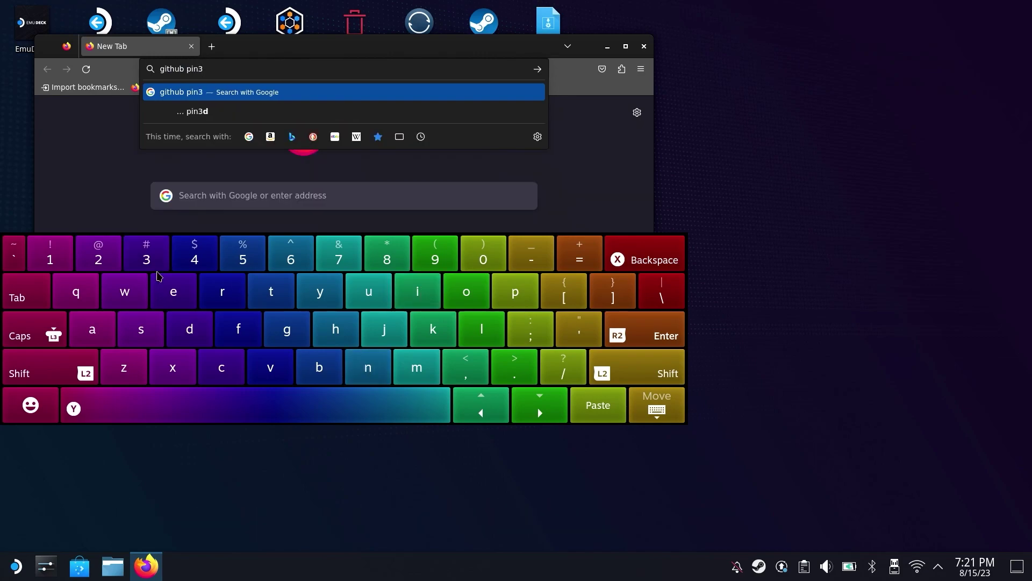
key("BackSpace")
type("ea")
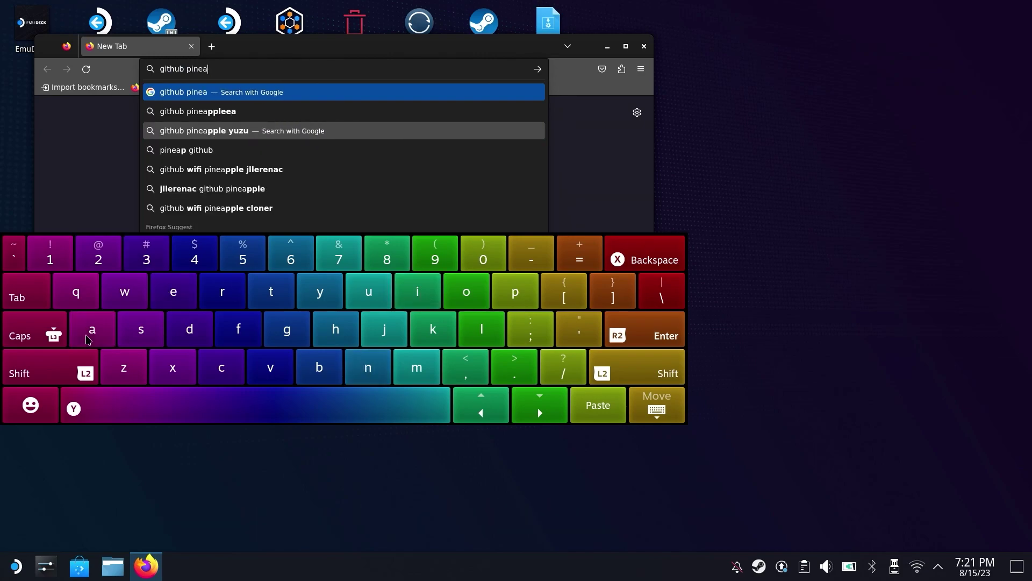
type("pple")
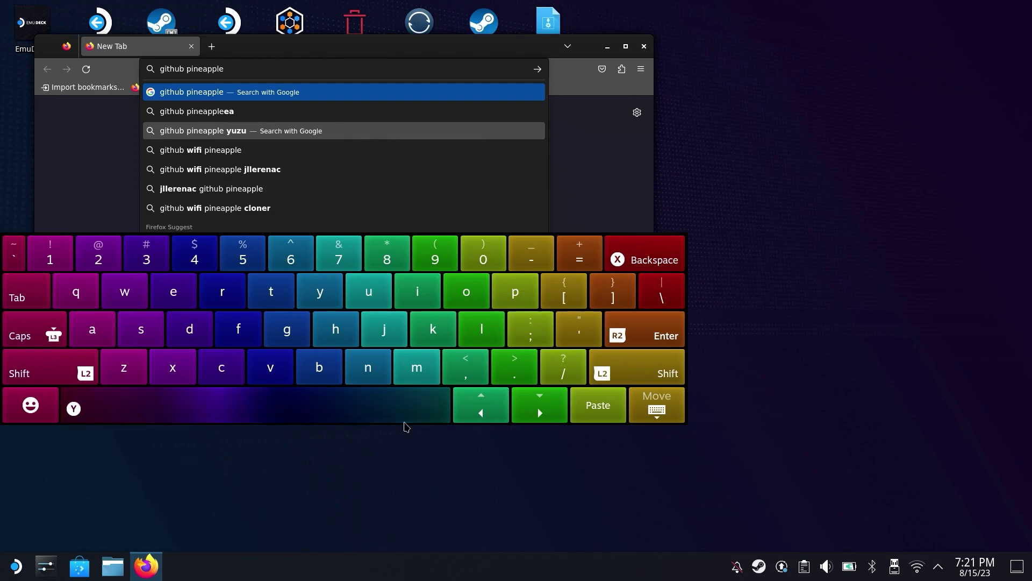
type(" s")
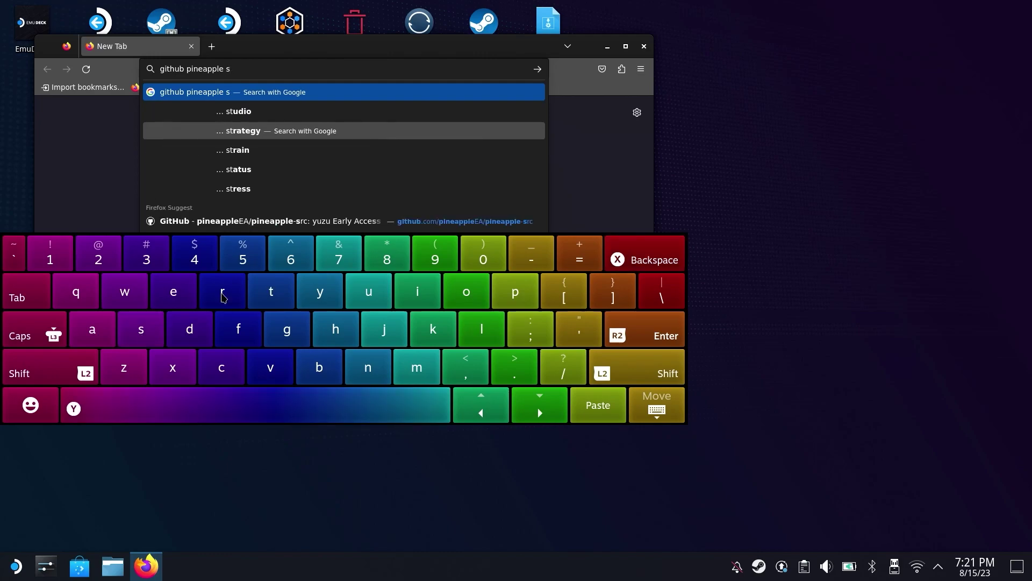
type("rc")
key("Return")
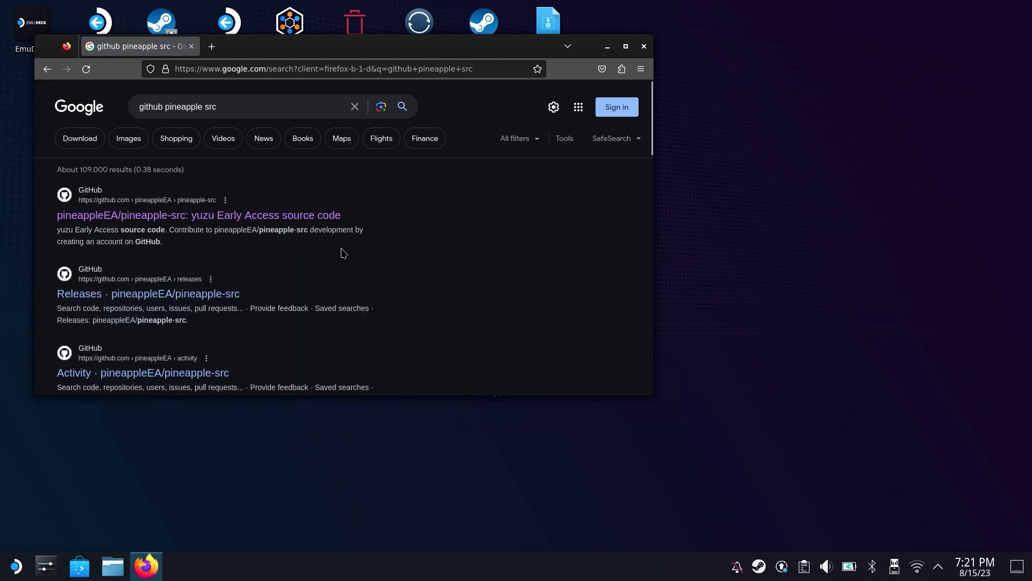
Step: Open the pineappleEA/pineapple-src repository on GitHub and go to its latest release, EA-3811
left_click(304, 218)
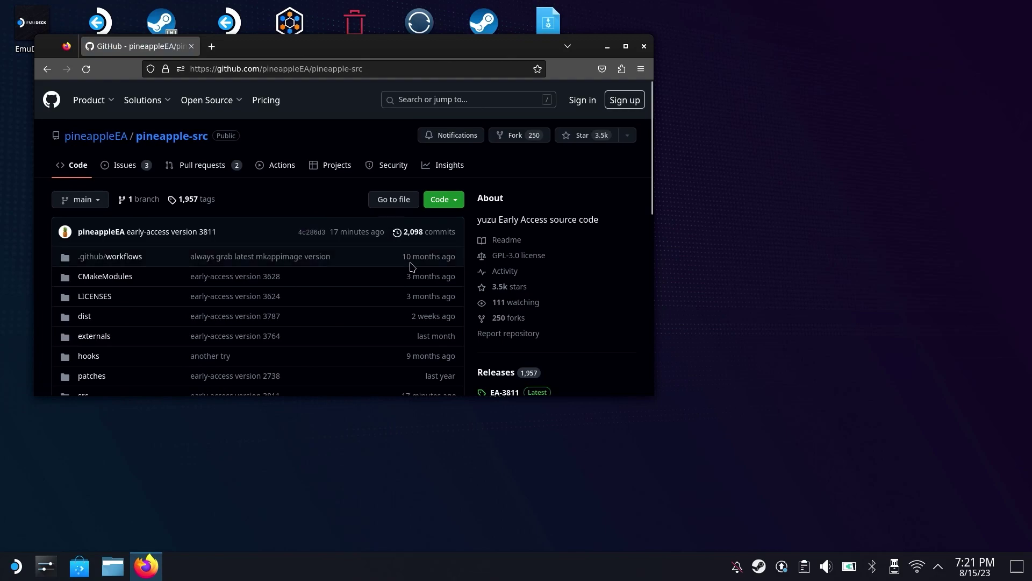
scroll(411, 266, "down", 2)
left_click(504, 341)
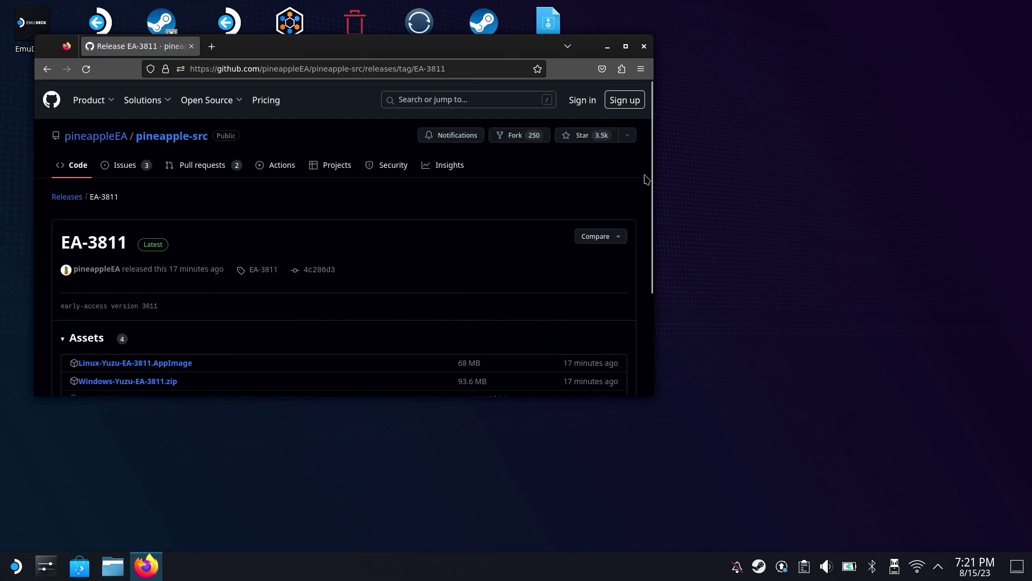
Step: Download Linux-Yuzu-EA-3811.AppImage from the release assets and close the browser
left_click_drag(647, 179, 640, 258)
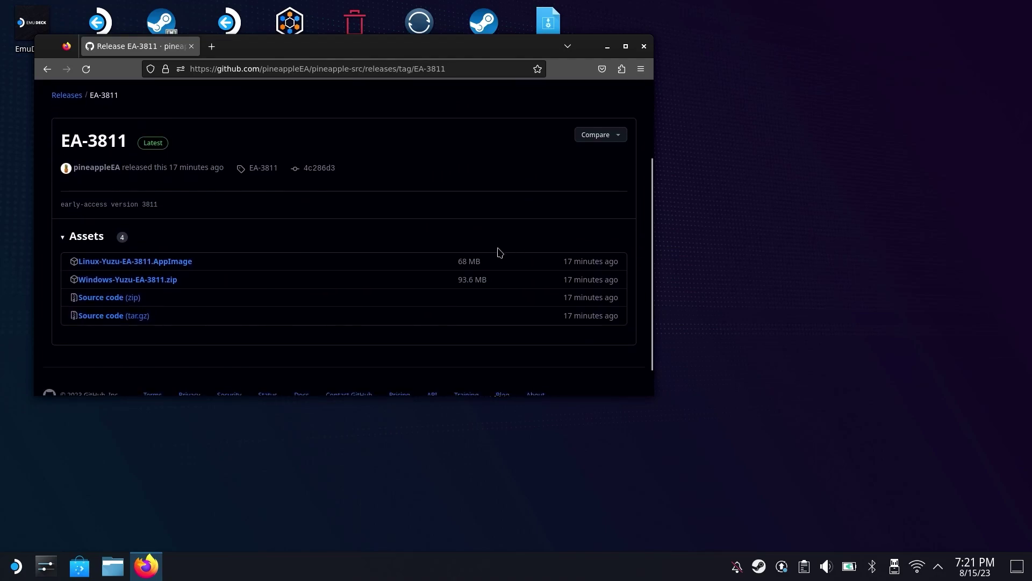
left_click(125, 266)
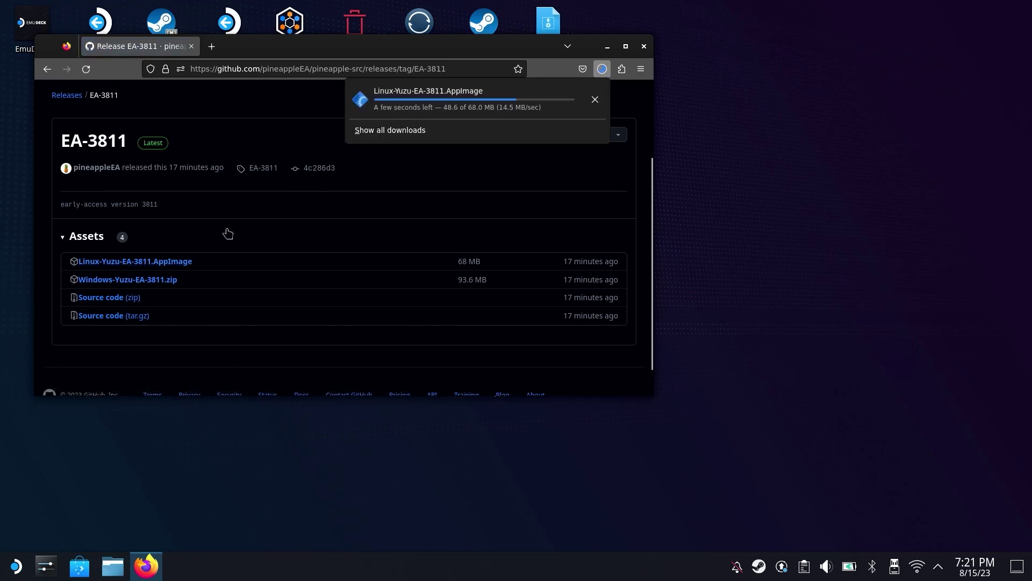
left_click(411, 178)
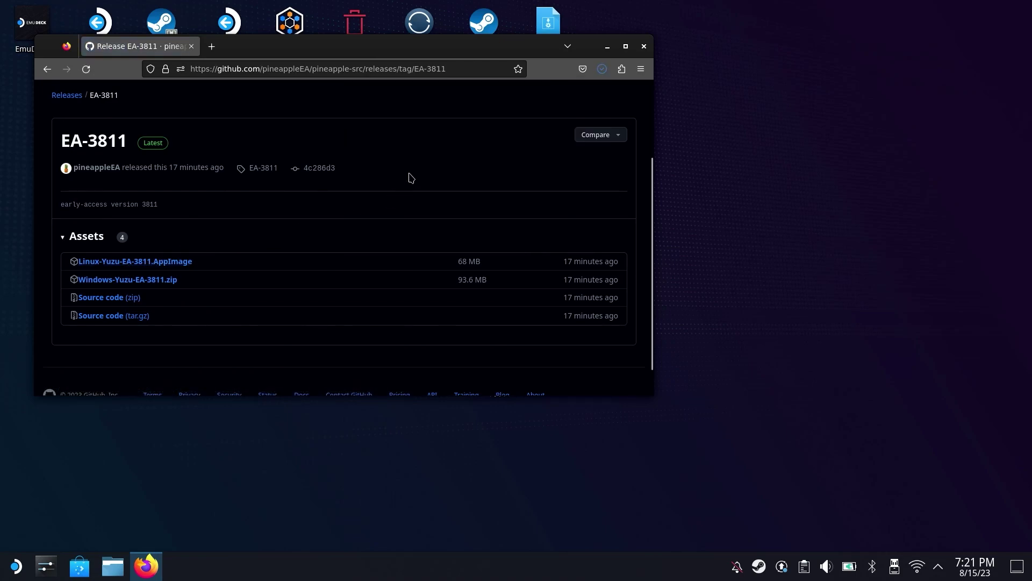
left_click(644, 47)
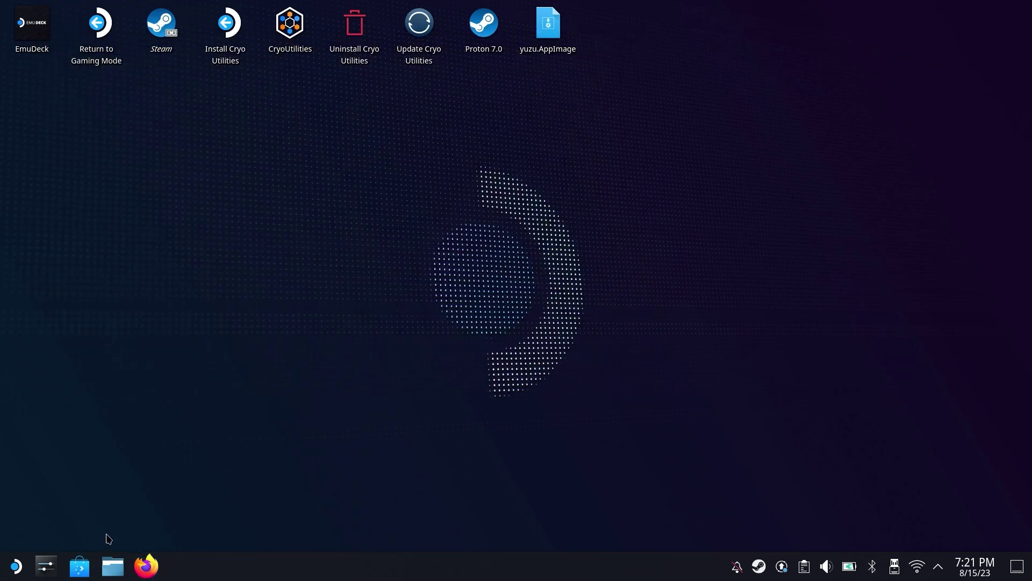
Step: Move Linux-Yuzu-EA-3811.AppImage from the Downloads folder to the desktop and close the file manager
left_click(113, 567)
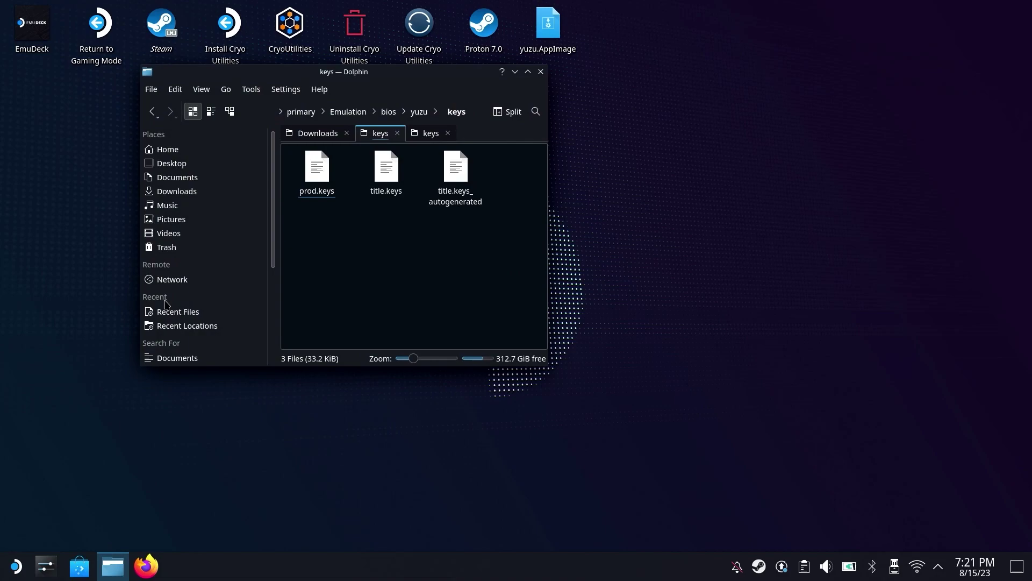
left_click(166, 192)
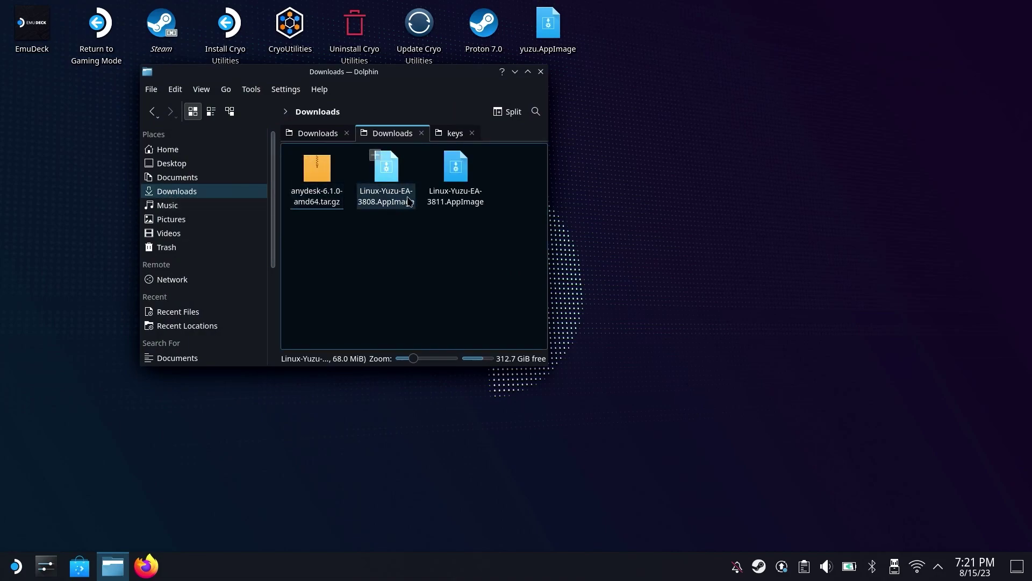
left_click_drag(454, 185, 635, 162)
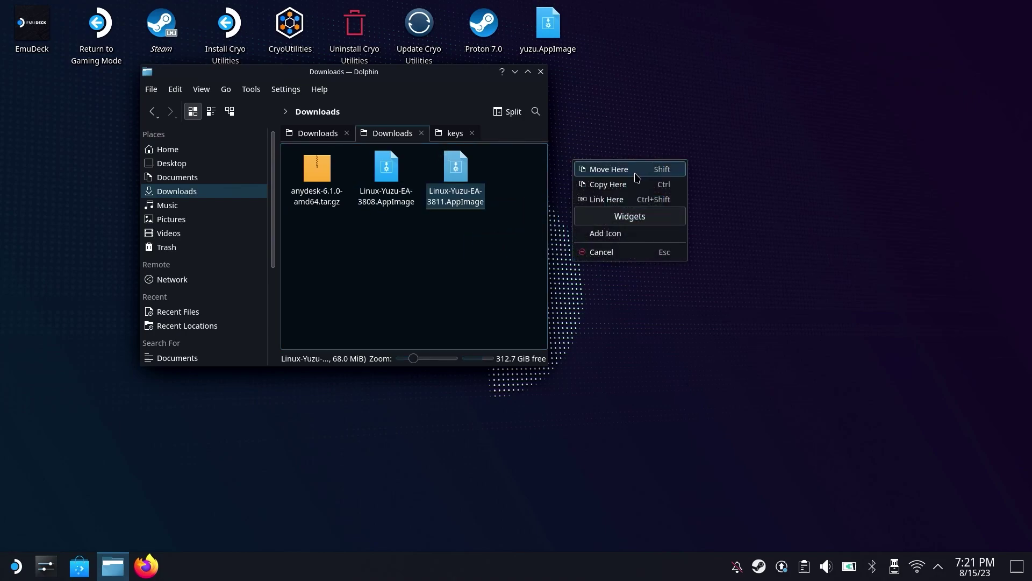
left_click(635, 173)
left_click(541, 72)
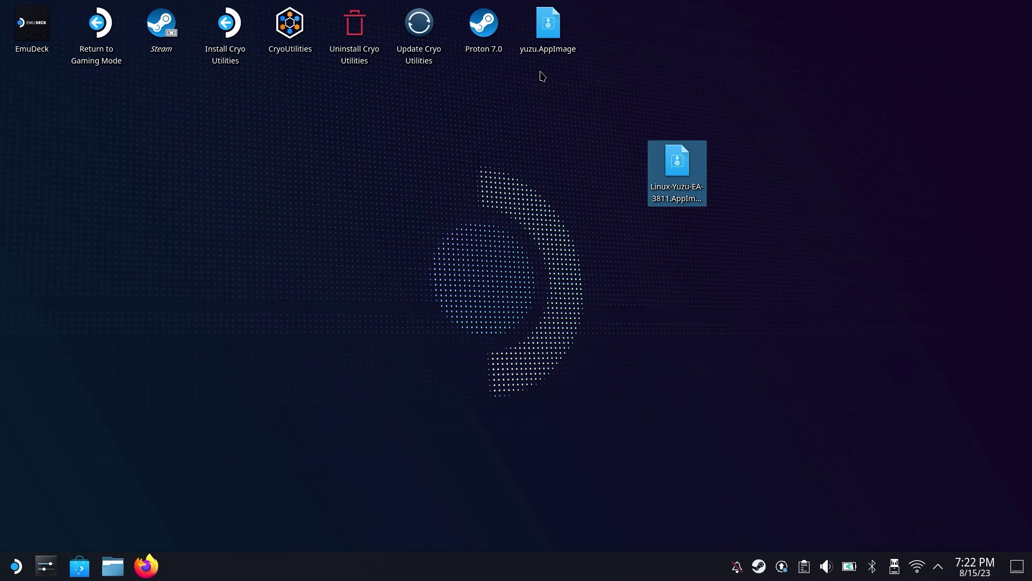
Step: Make the Linux-Yuzu-EA-3811 AppImage on the desktop executable in its permissions
right_click(671, 186)
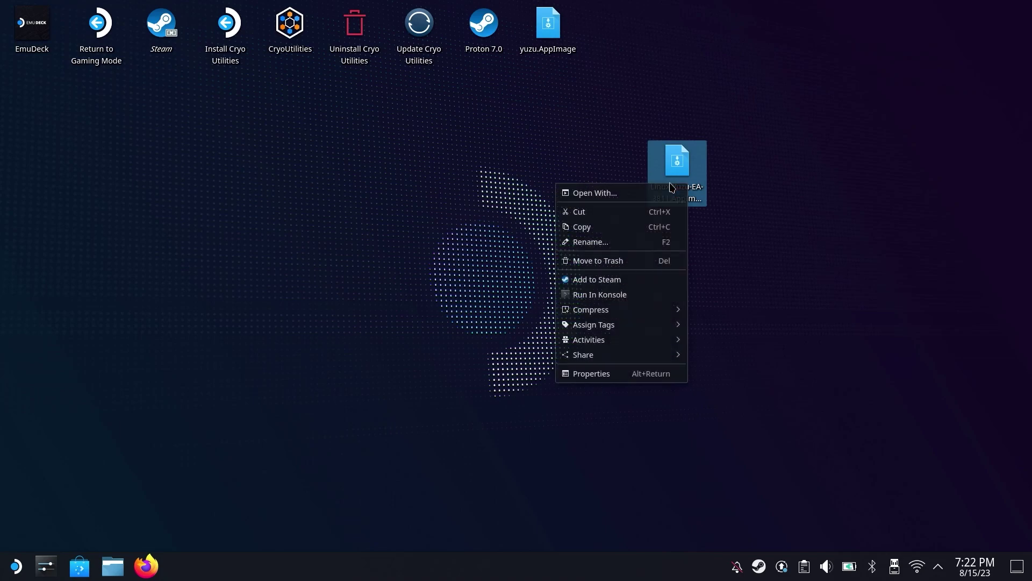
left_click(602, 375)
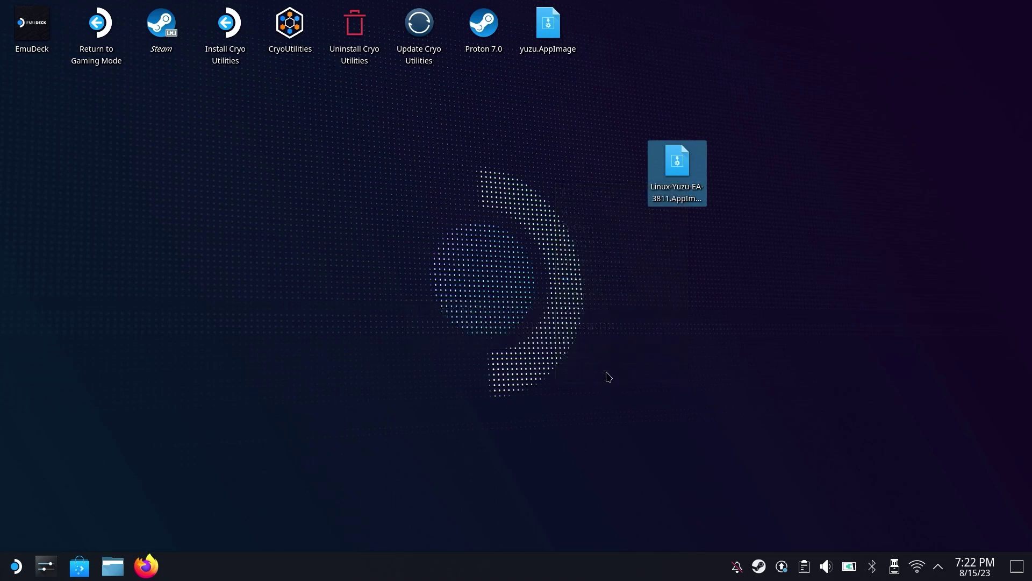
right_click(671, 196)
left_click(599, 385)
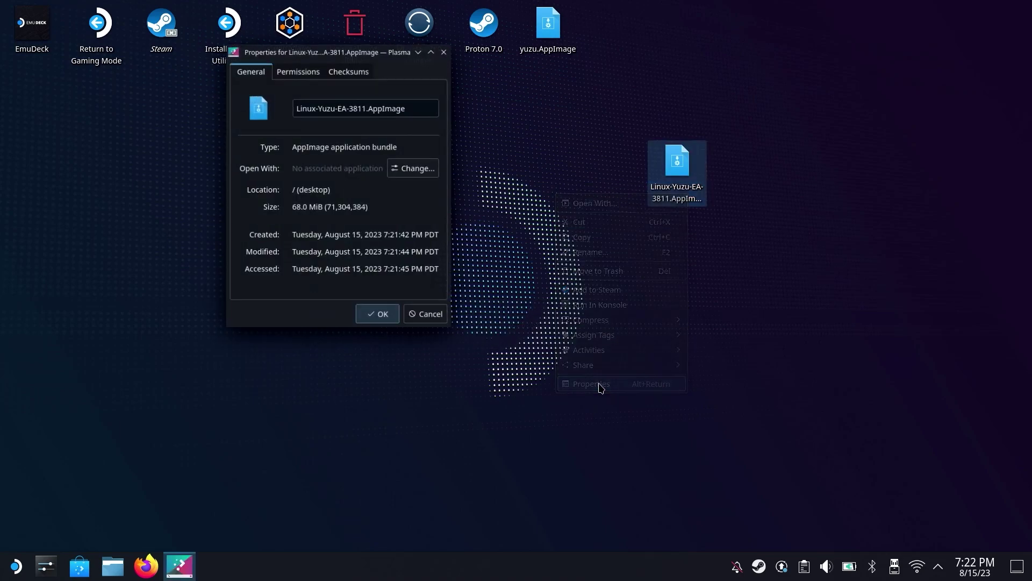
left_click(306, 73)
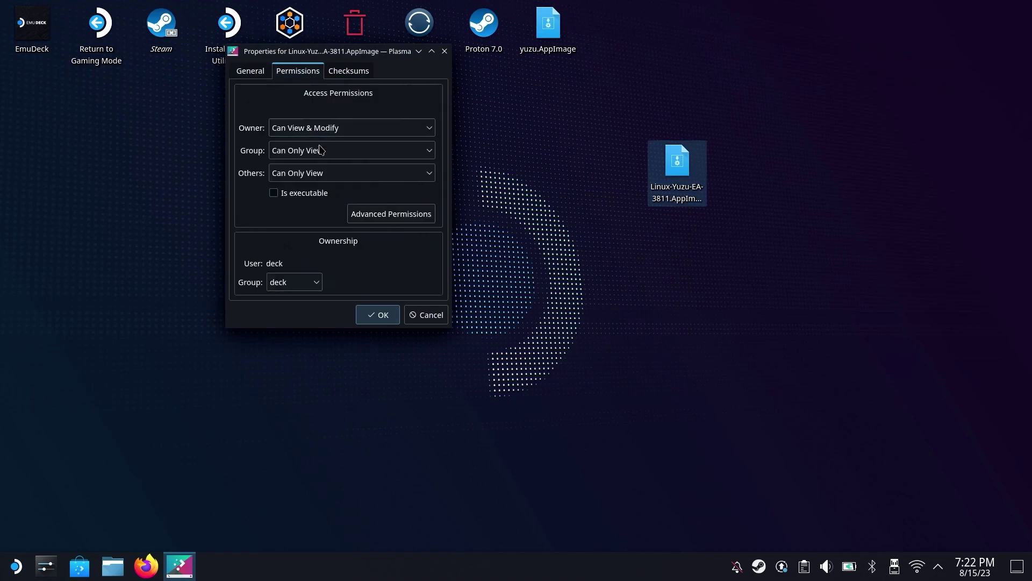
left_click(304, 196)
left_click(375, 315)
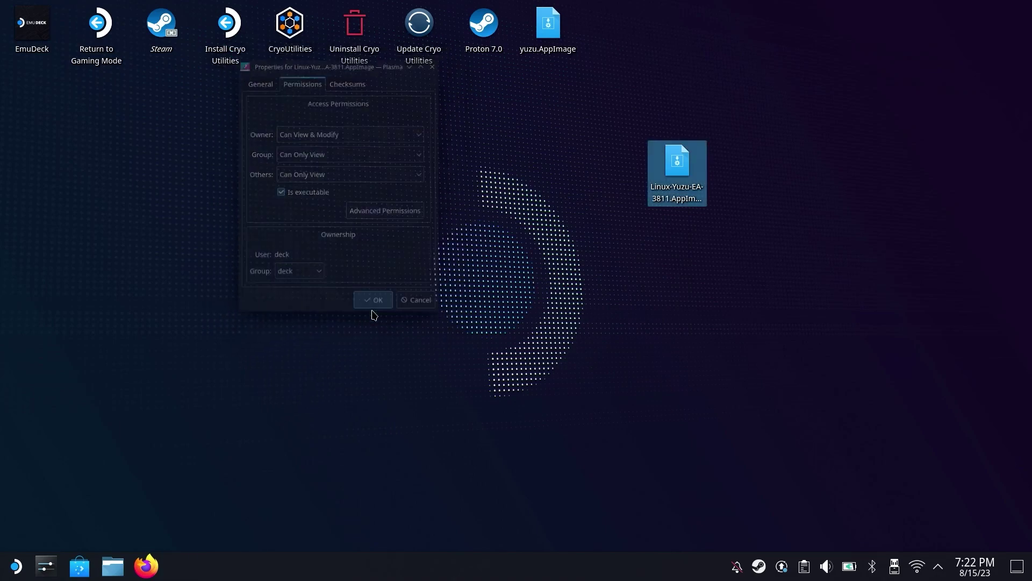
Step: Run the Linux-Yuzu-EA-3811 AppImage in Konsole
right_click(676, 176)
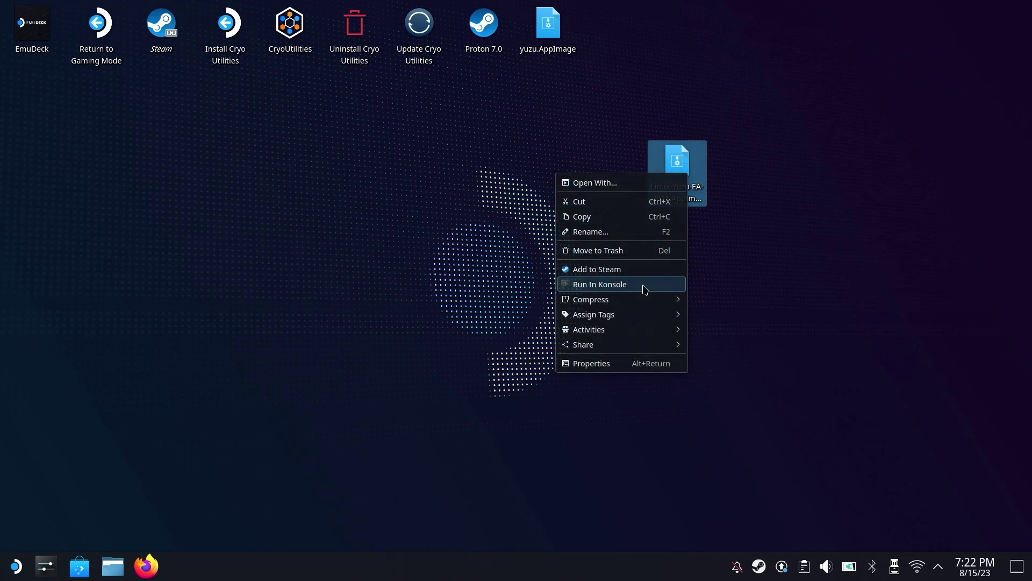
left_click(646, 288)
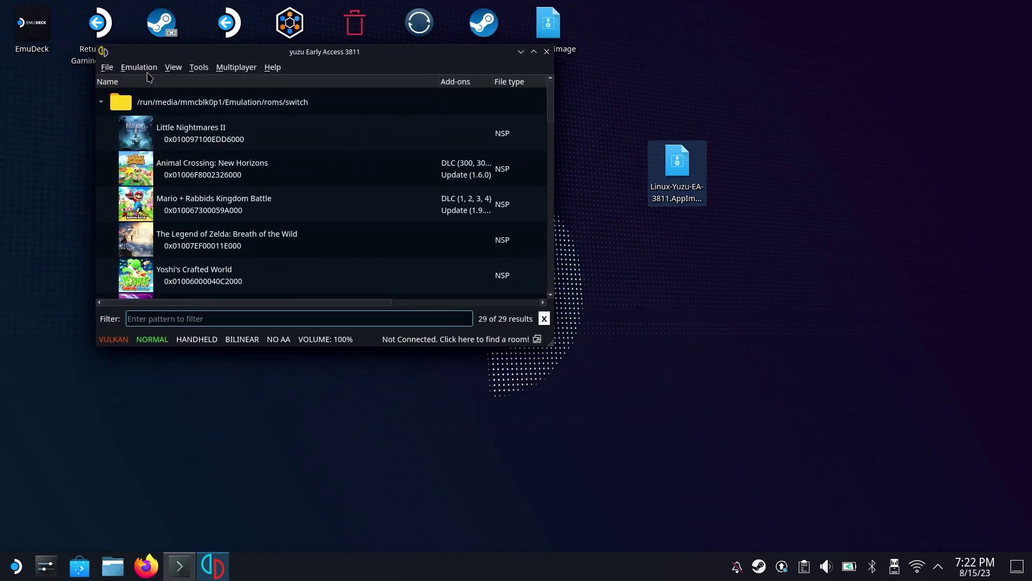
left_click(148, 72)
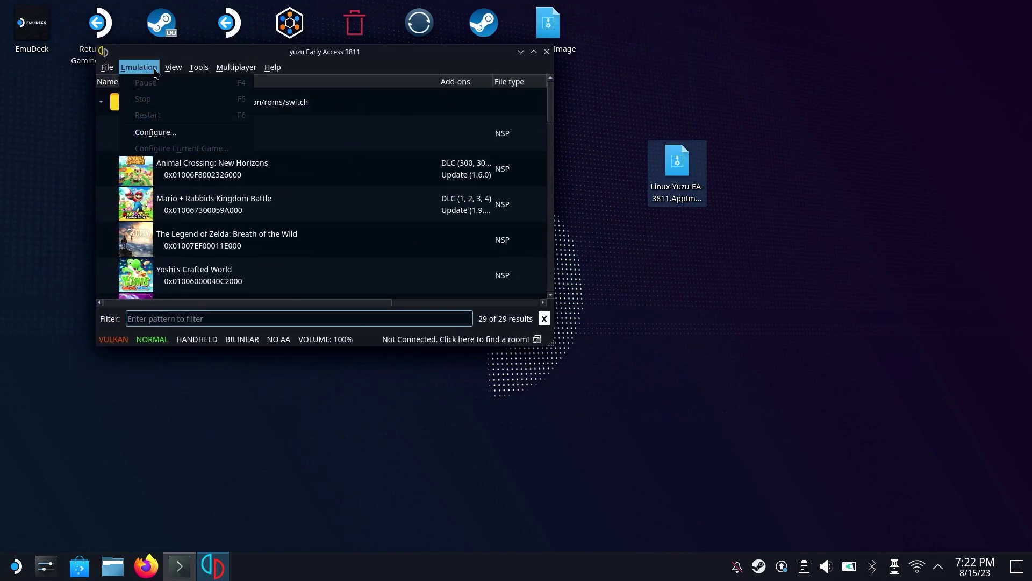
left_click(170, 56)
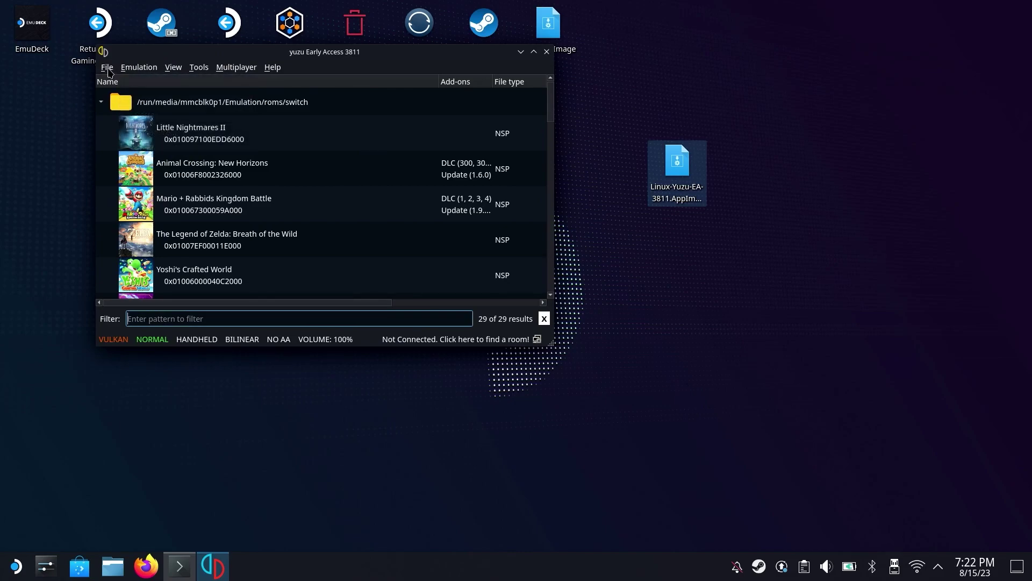
left_click(107, 68)
left_click(129, 62)
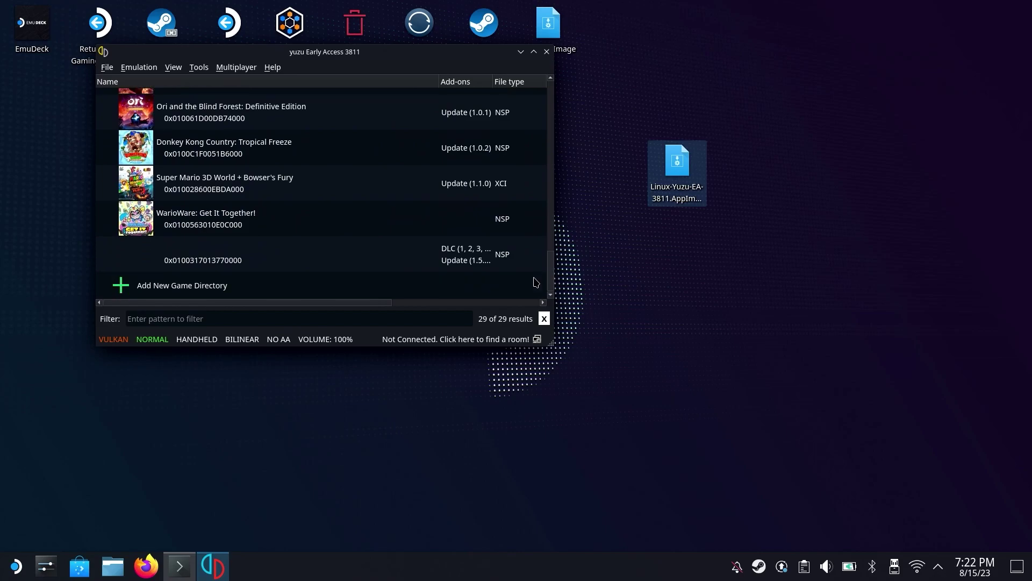
Step: Try adding a new game directory by browsing to /run/media/mmcblk0p1/Emulation/roms, and cancel the selection
left_click(237, 294)
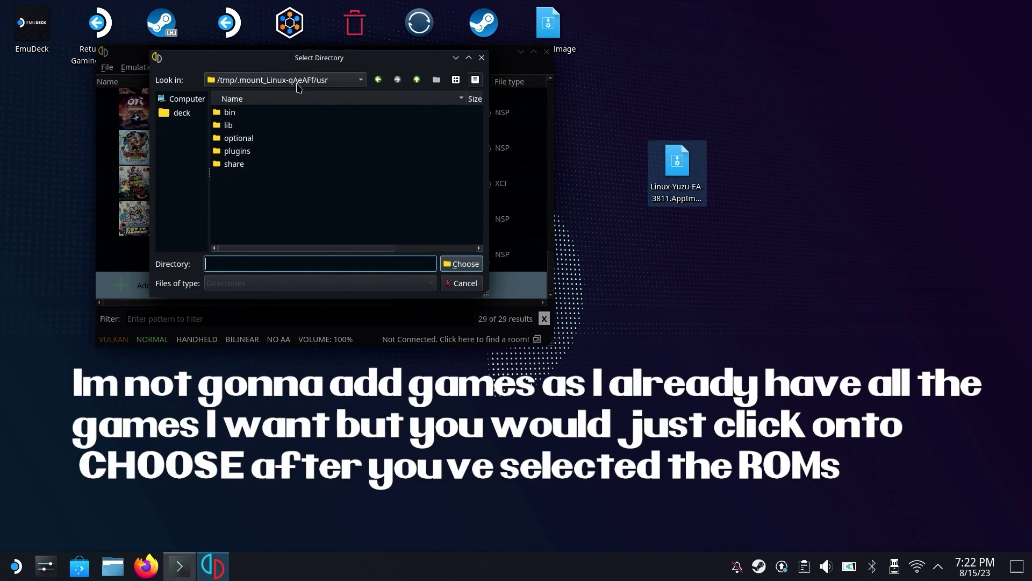
left_click(298, 88)
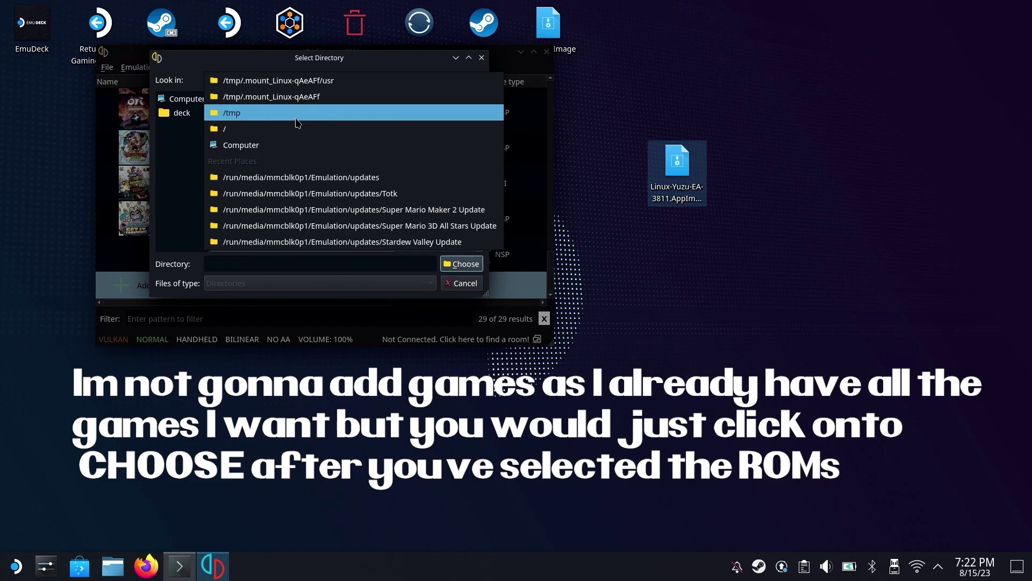
left_click(282, 178)
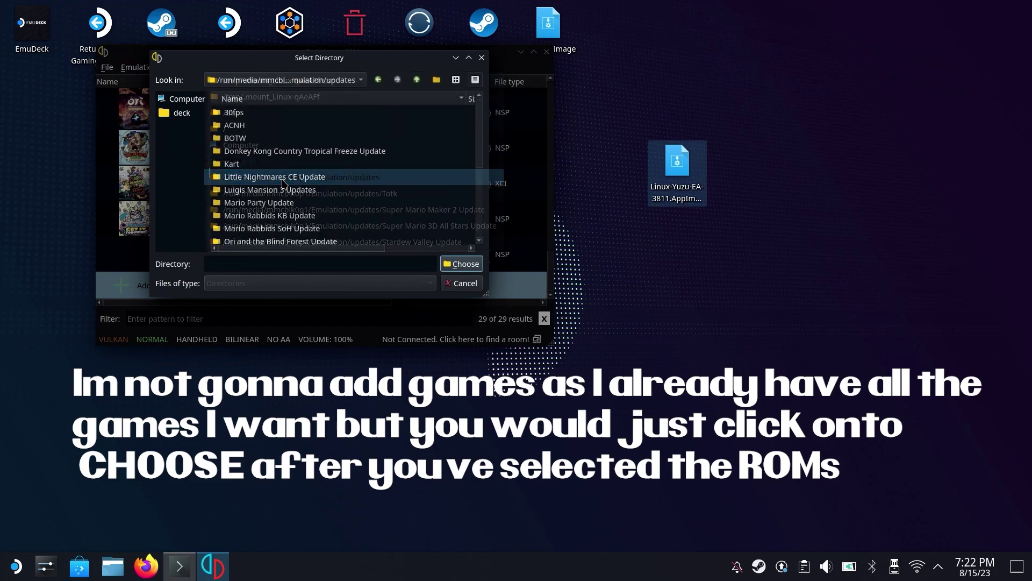
left_click(279, 83)
left_click(278, 96)
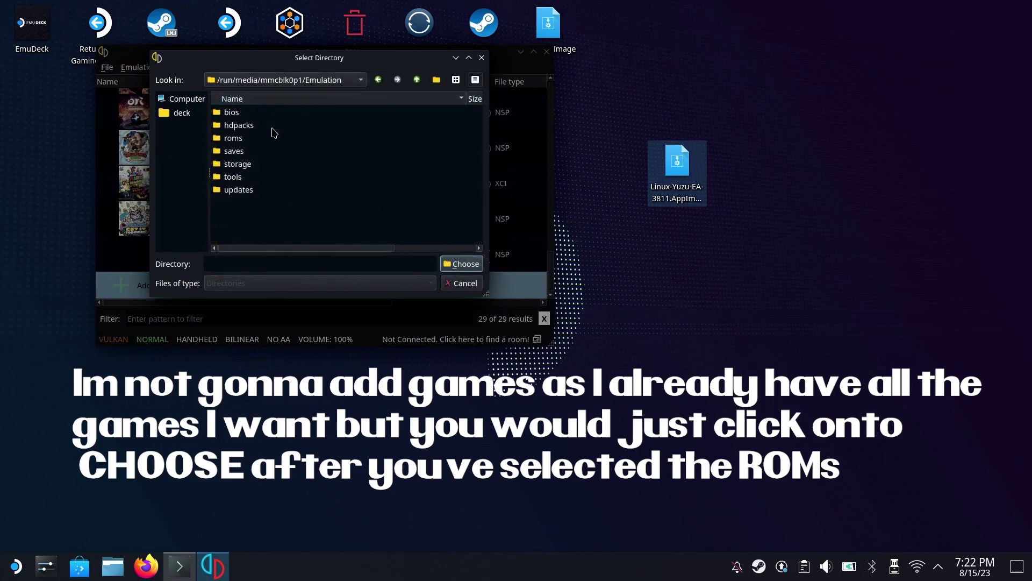
double_click(274, 138)
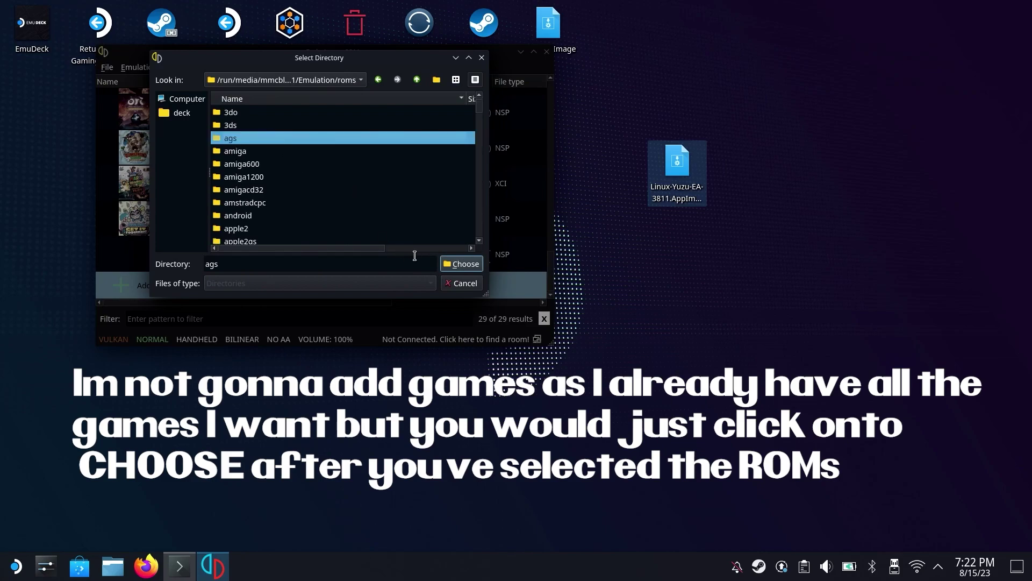
left_click(449, 284)
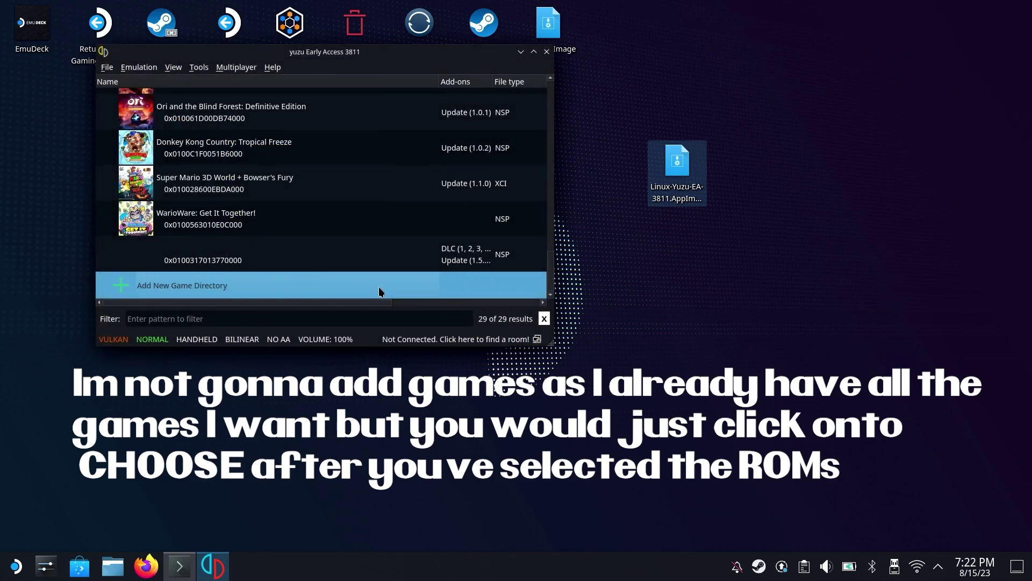
Step: Install the Mario Party Superstars [01006FE013472800][v131072].nsp update from the Mario Party Update folder to NAND
left_click(107, 67)
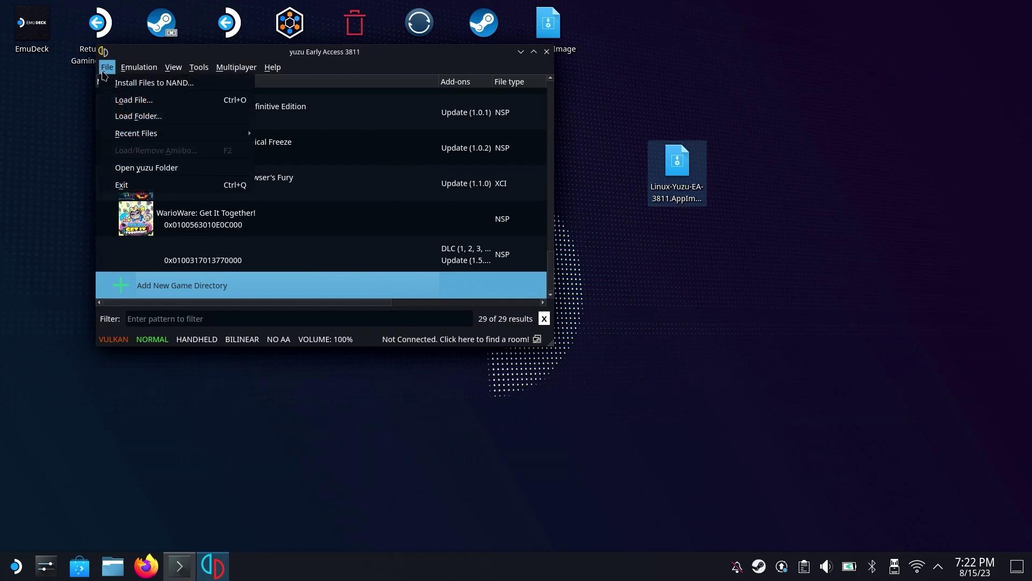
left_click(118, 83)
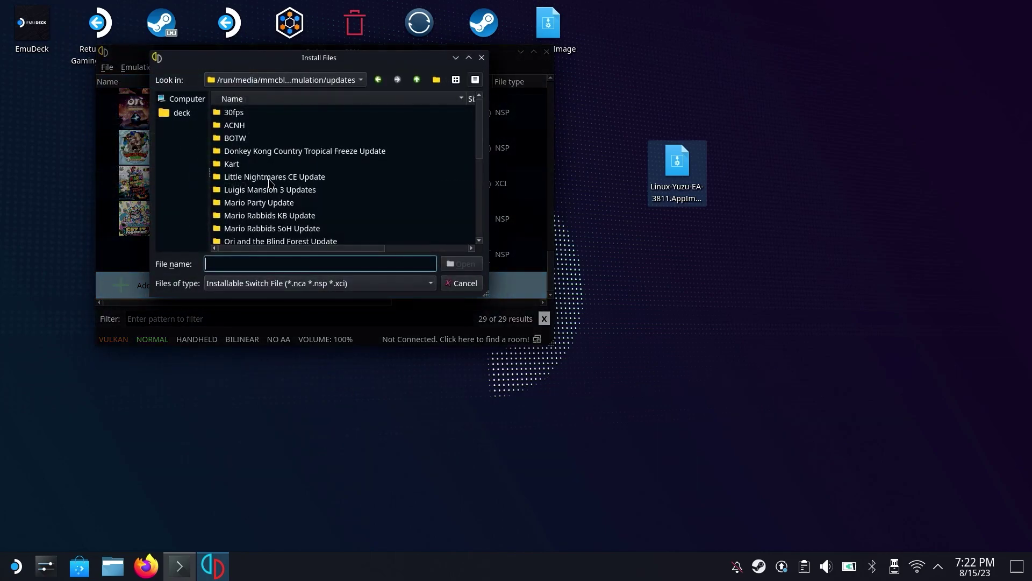
double_click(262, 205)
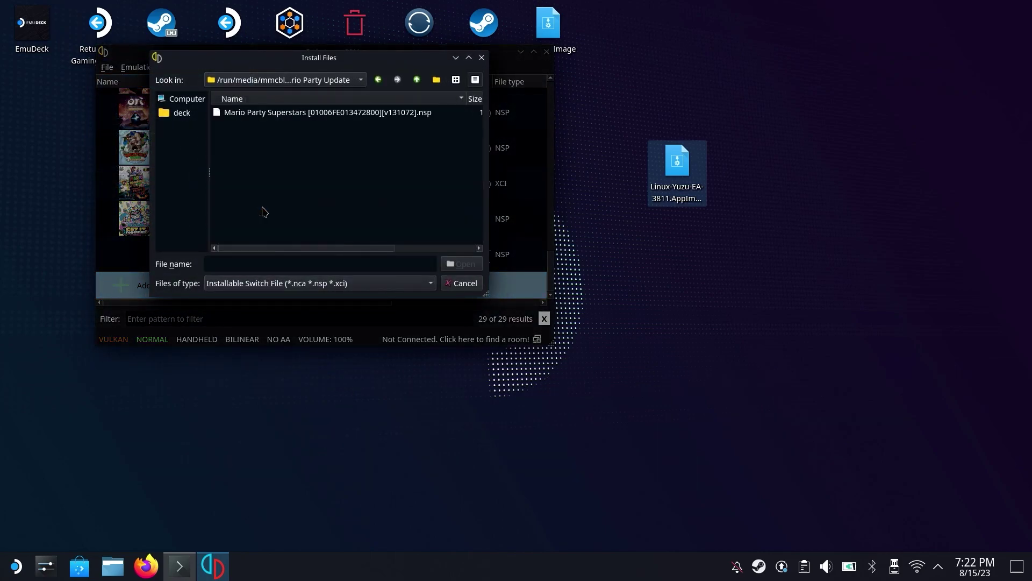
double_click(296, 114)
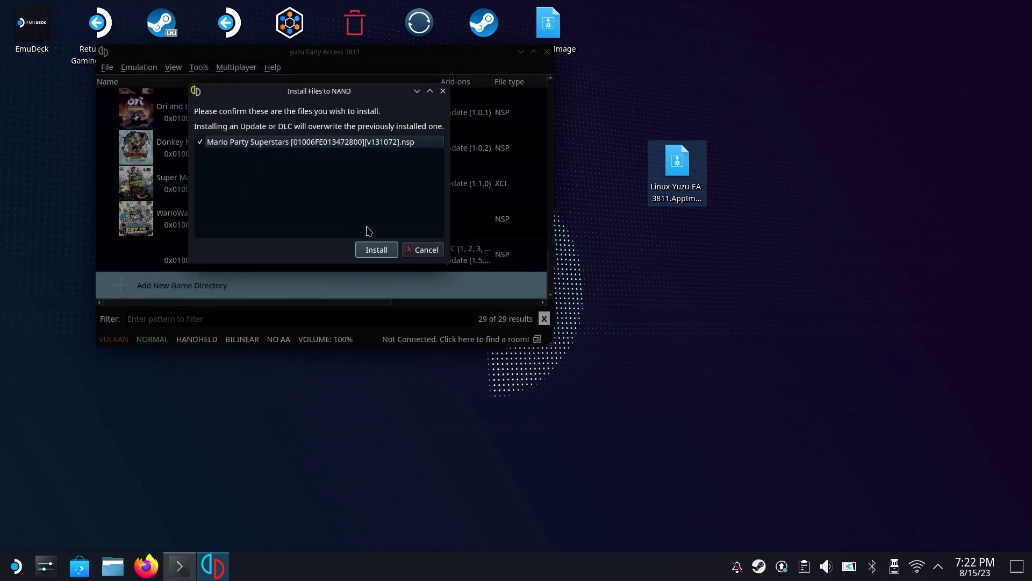
left_click(376, 250)
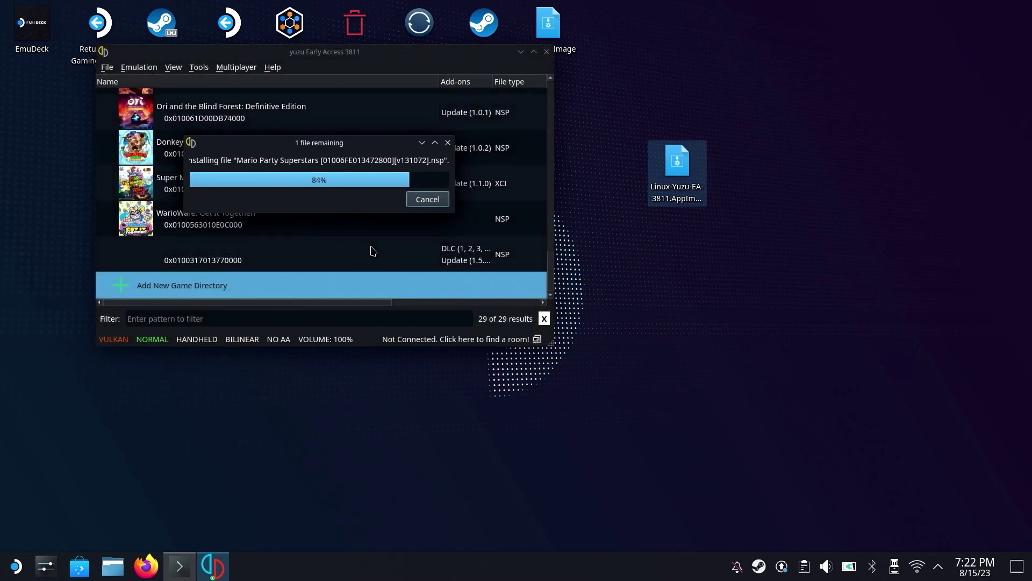
left_click(349, 196)
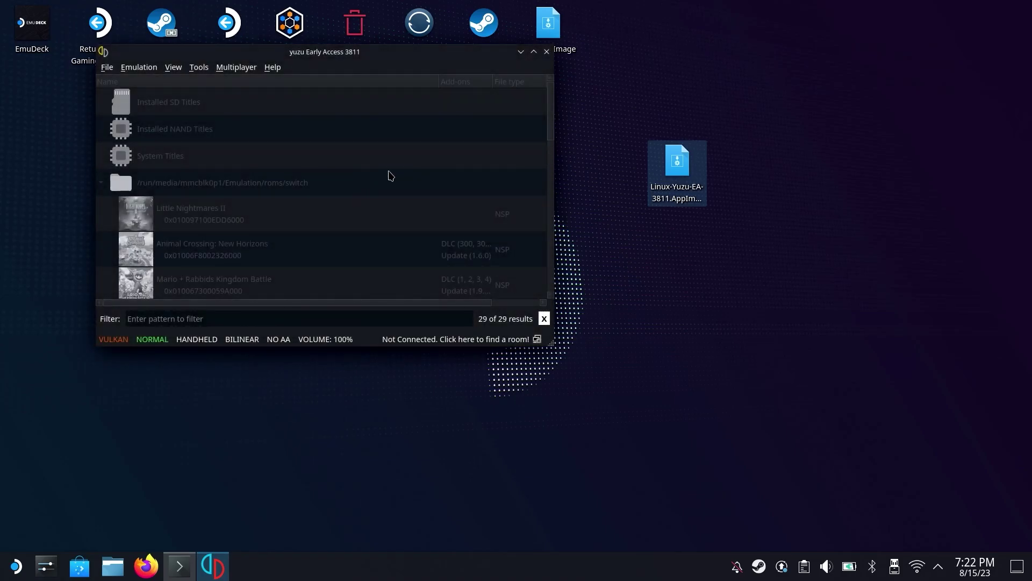